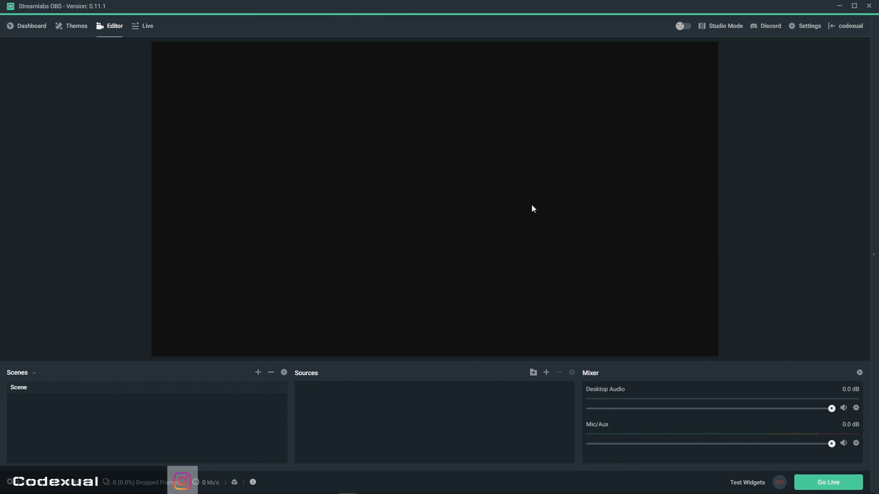
Inspect the stream delay duration on the Advanced settings page twice, leaving Settings unchanged
click(796, 29)
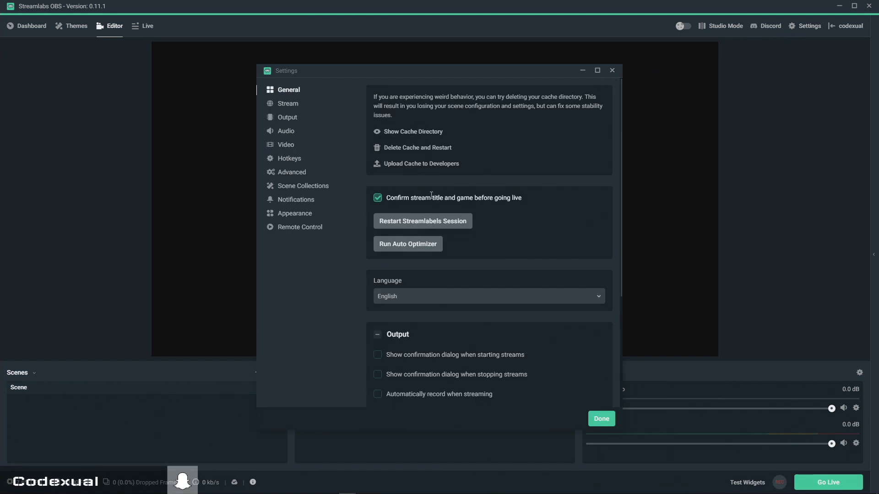
click(302, 174)
scroll(447, 238, down, 3)
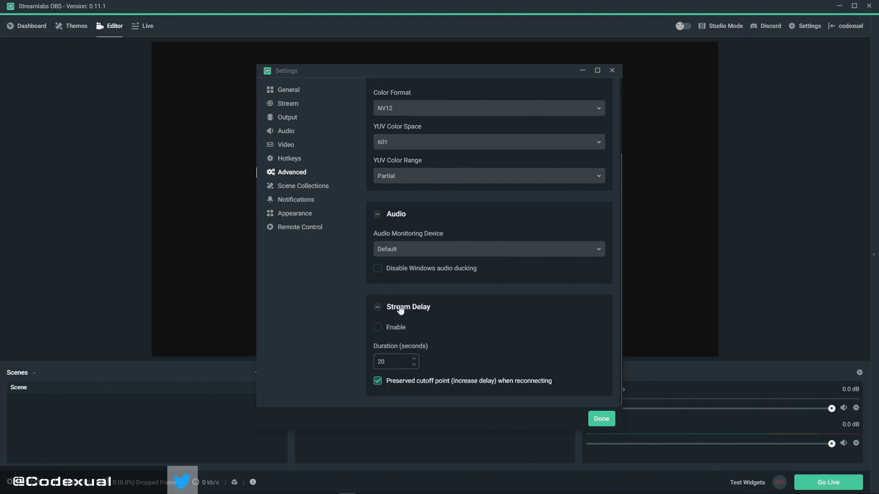
double_click(385, 359)
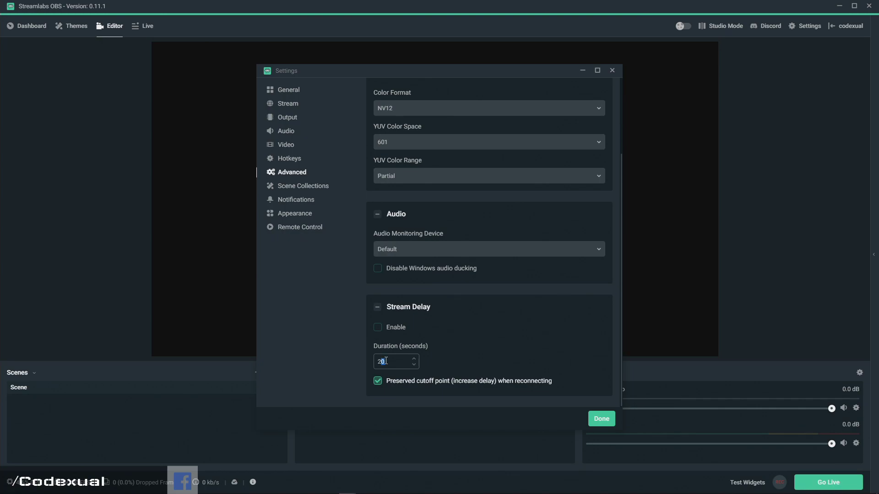
click(386, 361)
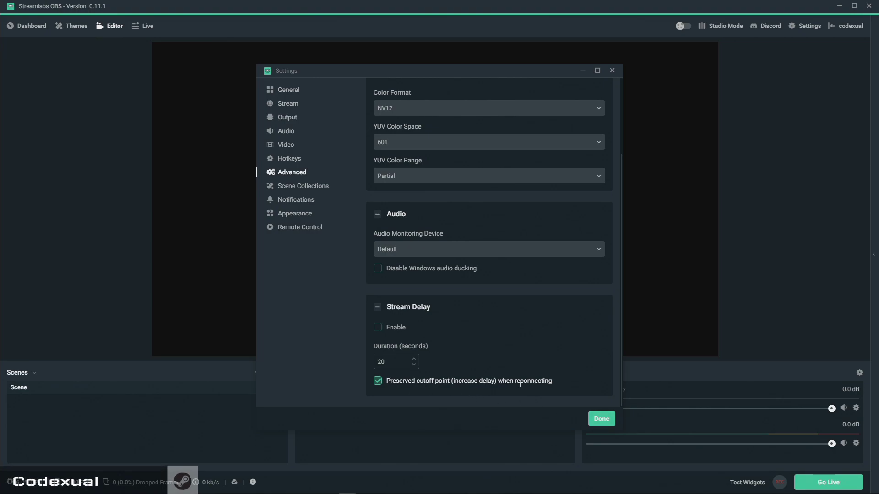
click(600, 418)
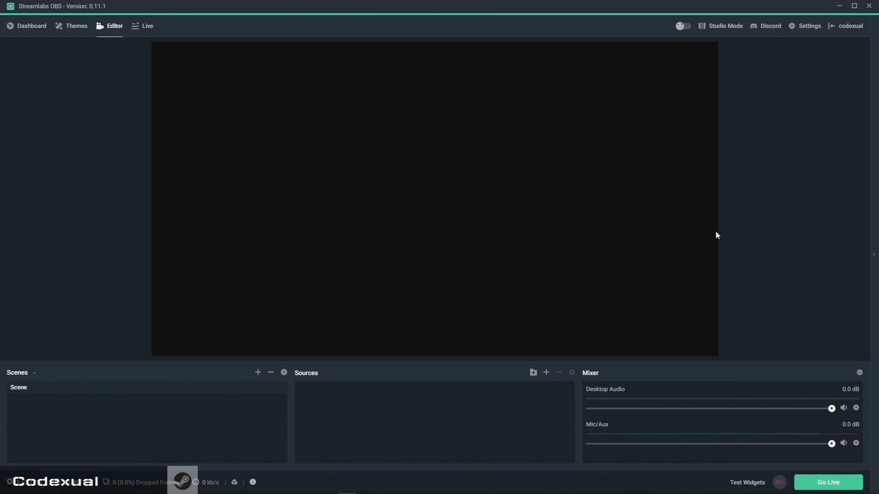
click(807, 28)
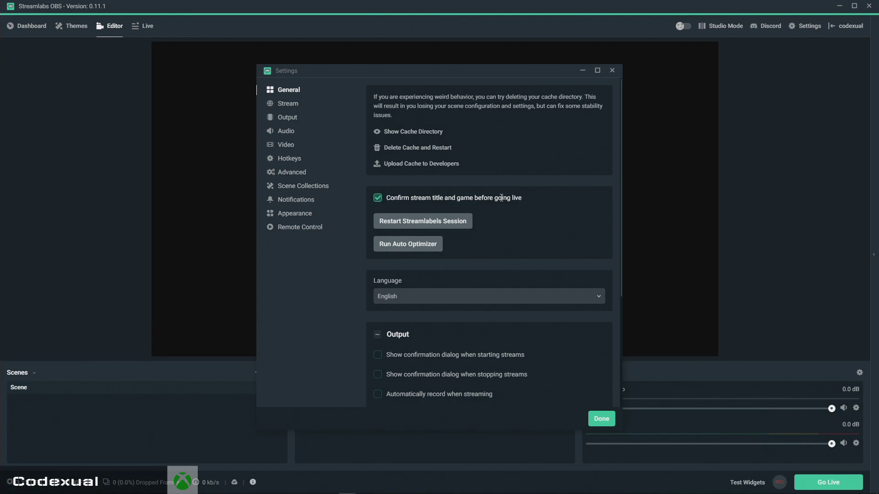
click(299, 172)
scroll(430, 358, down, 3)
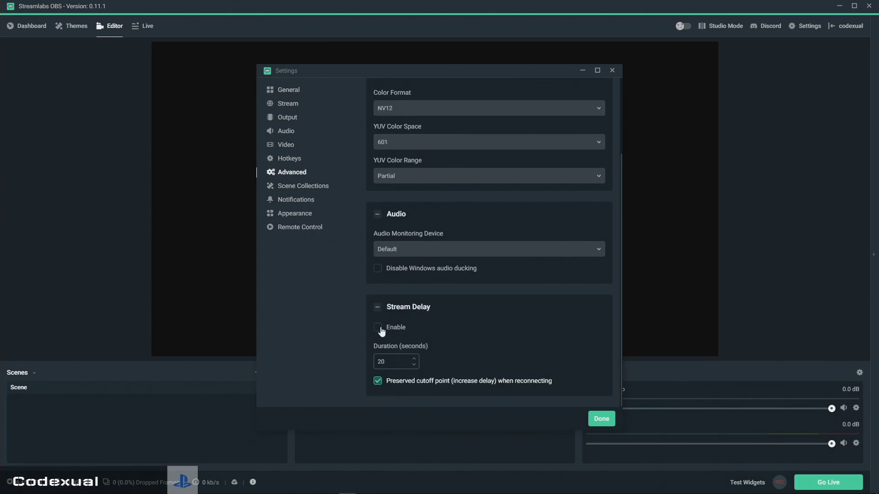
click(612, 71)
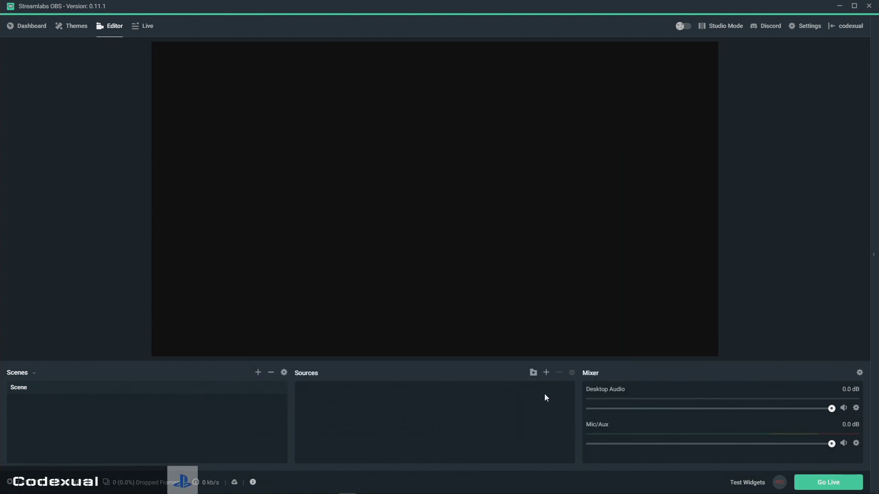
Add a Video Capture Device source named 'Elgato HD 60' with the default device settings
click(547, 372)
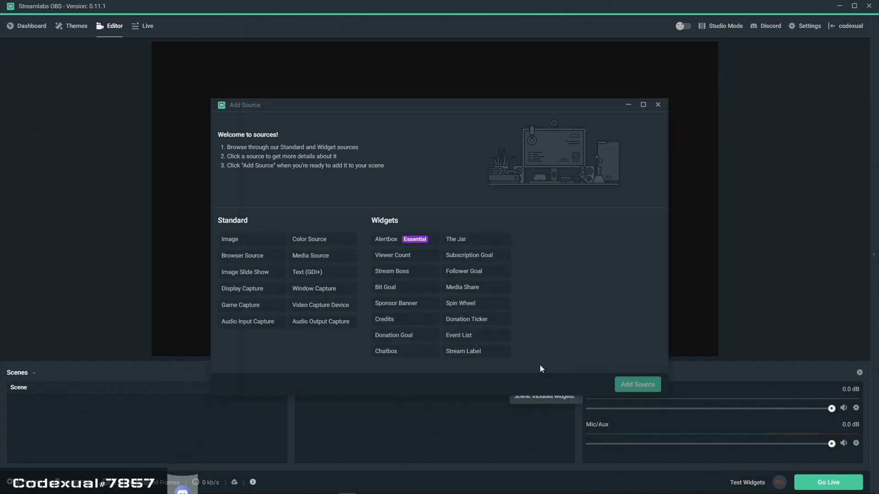
click(333, 307)
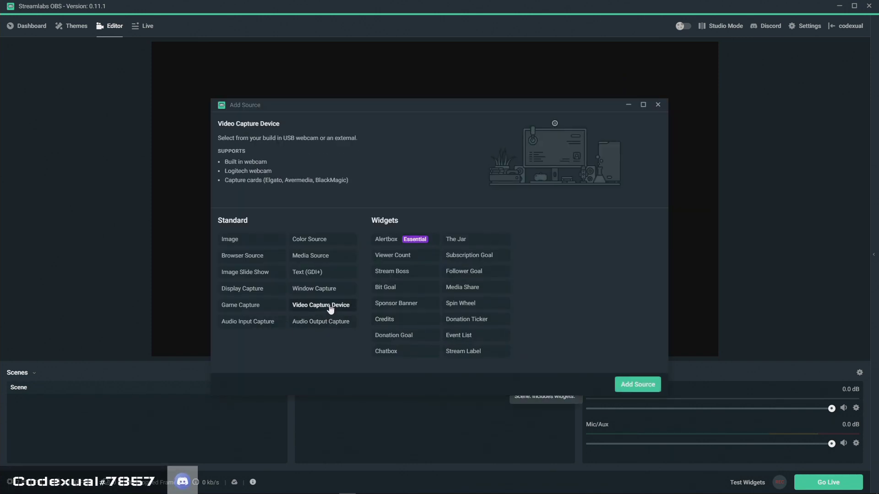
click(624, 383)
drag(394, 187, 218, 171)
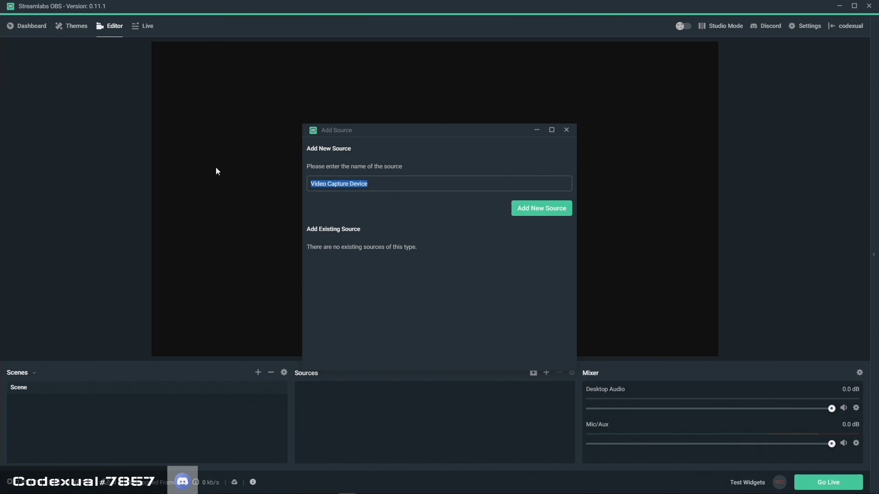
text(El)
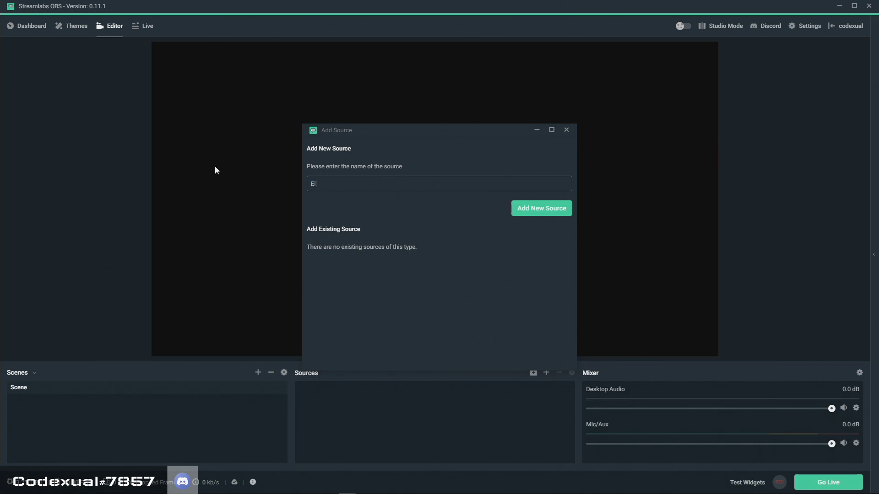
text(gato HD 60)
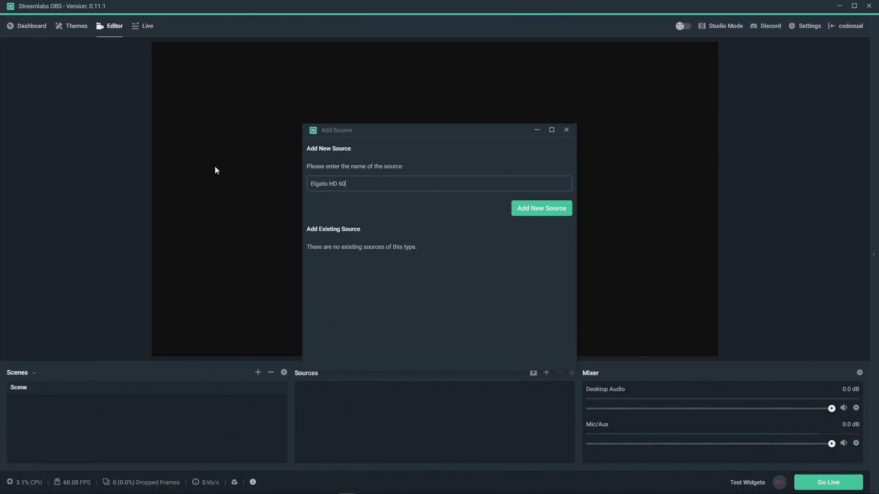
click(557, 206)
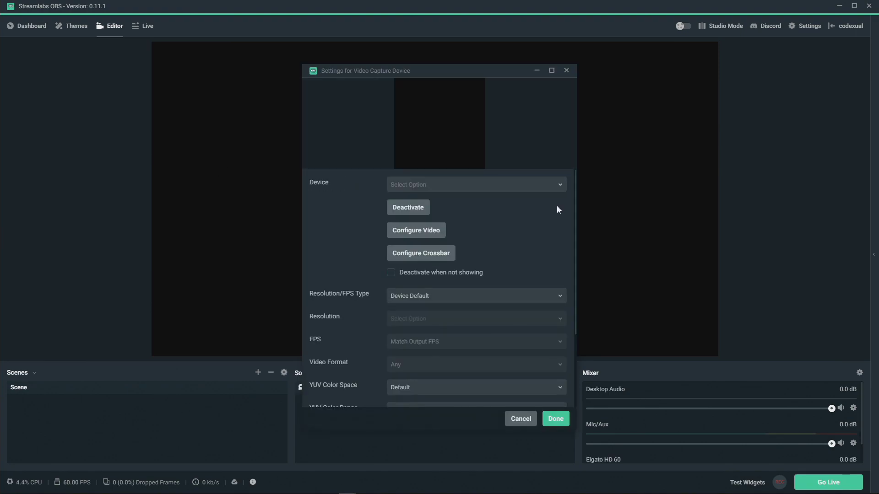
click(556, 419)
Add a Video Delay (Async) filter to the Elgato HD 60 source
right_click(339, 388)
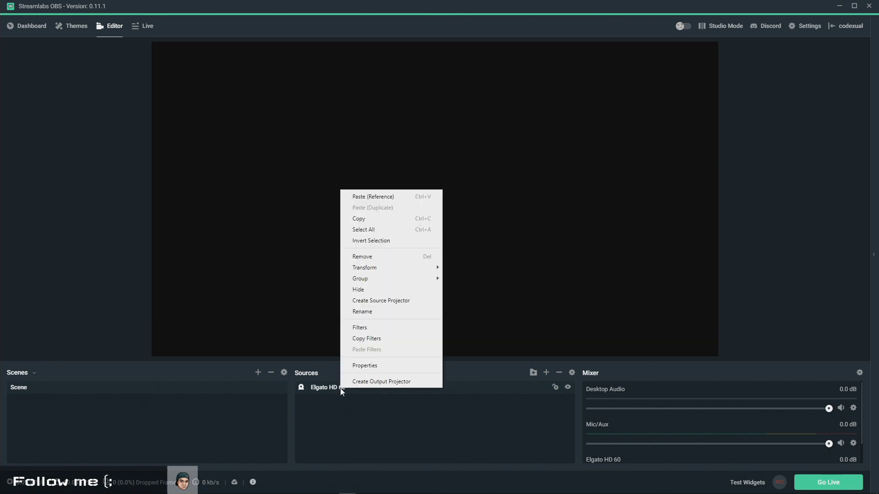
click(357, 367)
click(513, 418)
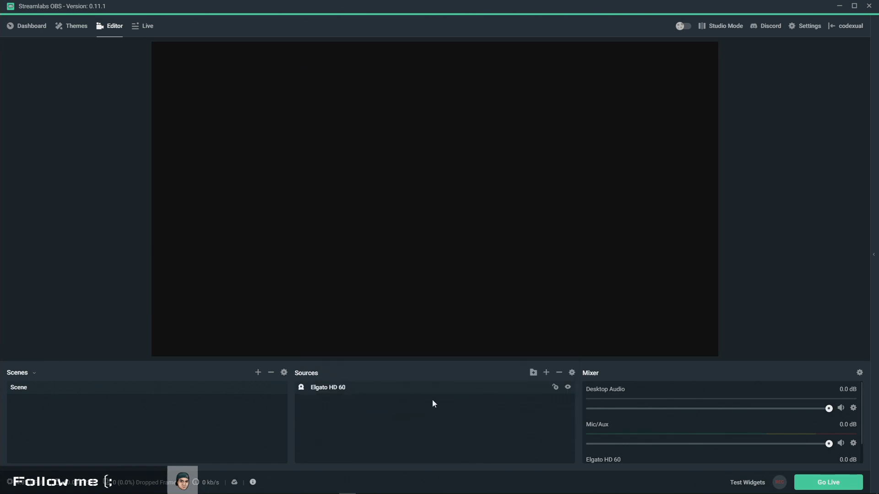
right_click(342, 388)
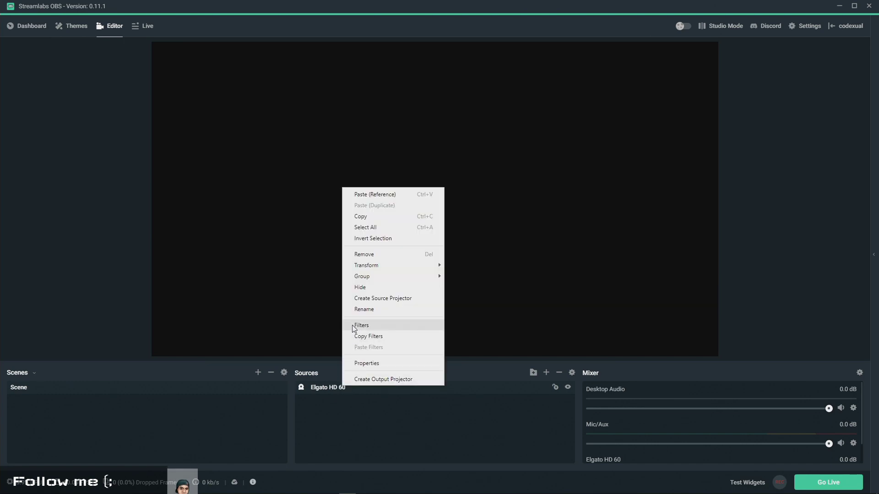
click(353, 326)
click(267, 210)
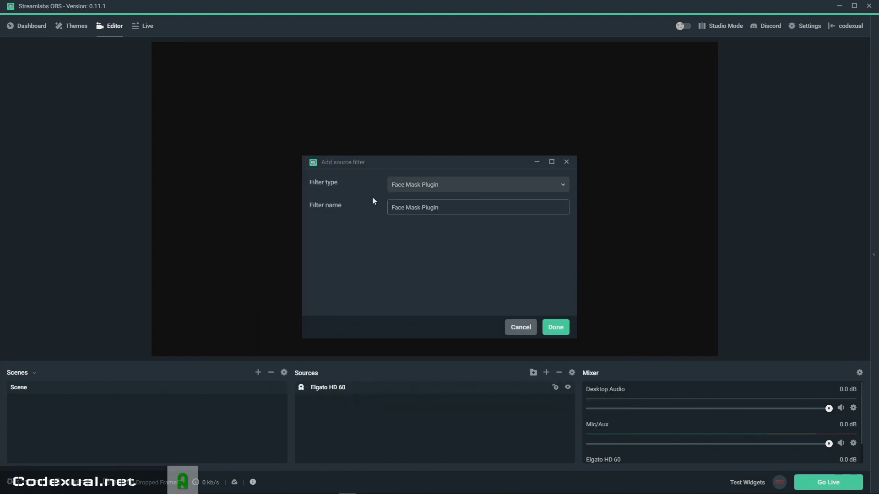
click(403, 188)
scroll(448, 256, down, 2)
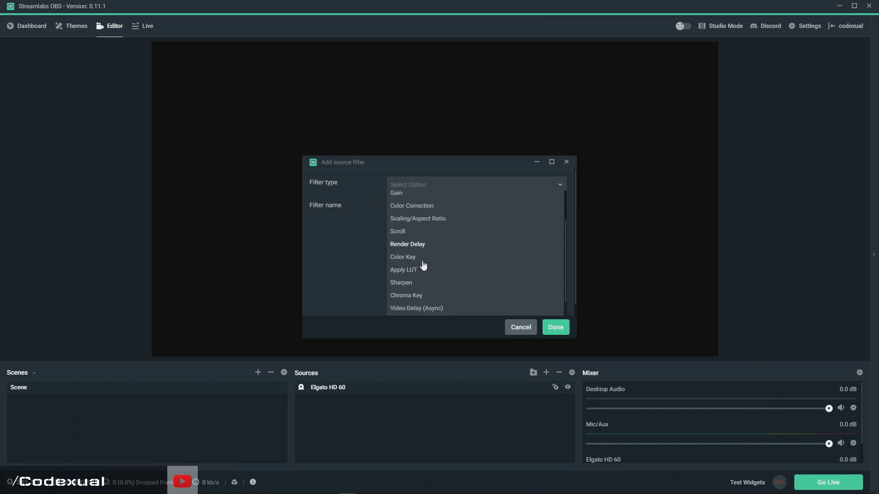
click(414, 310)
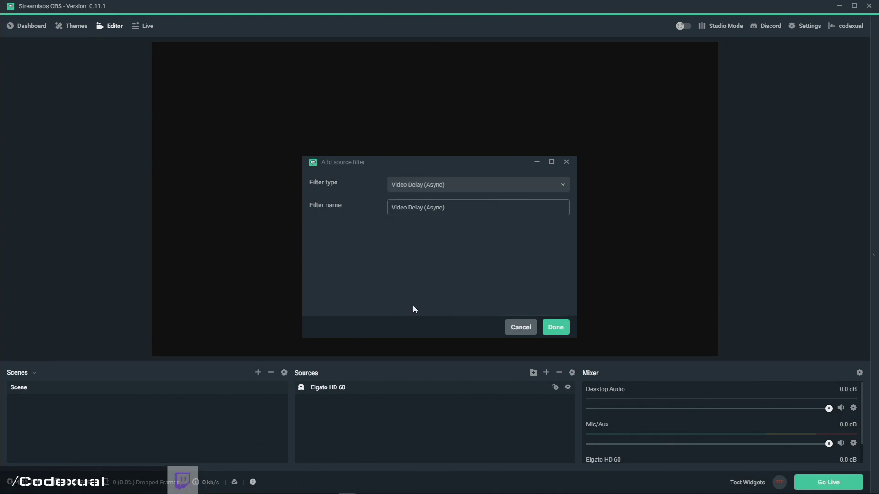
click(561, 331)
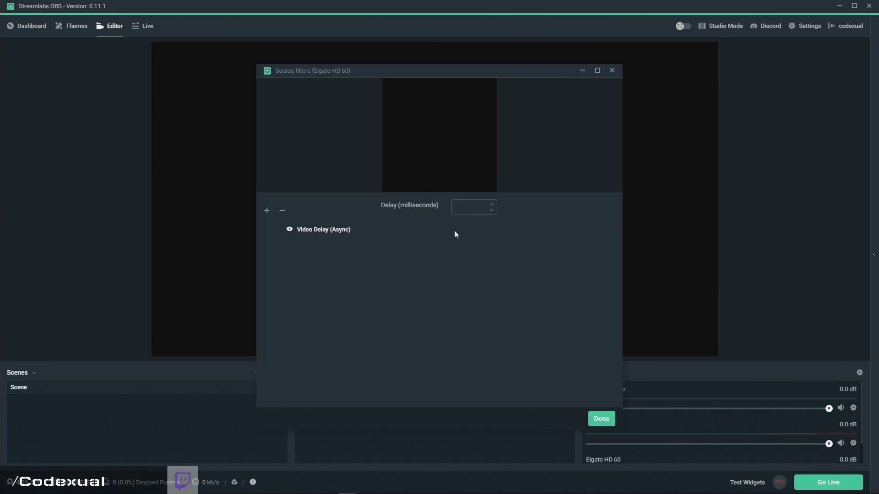
Set the filter's delay to 0 milliseconds after trying 1000 and 5000
click(463, 209)
text(1000)
drag(470, 210, 426, 208)
text(5000)
key(BackSpace)
key(BackSpace)
key(BackSpace)
key(BackSpace)
text(0)
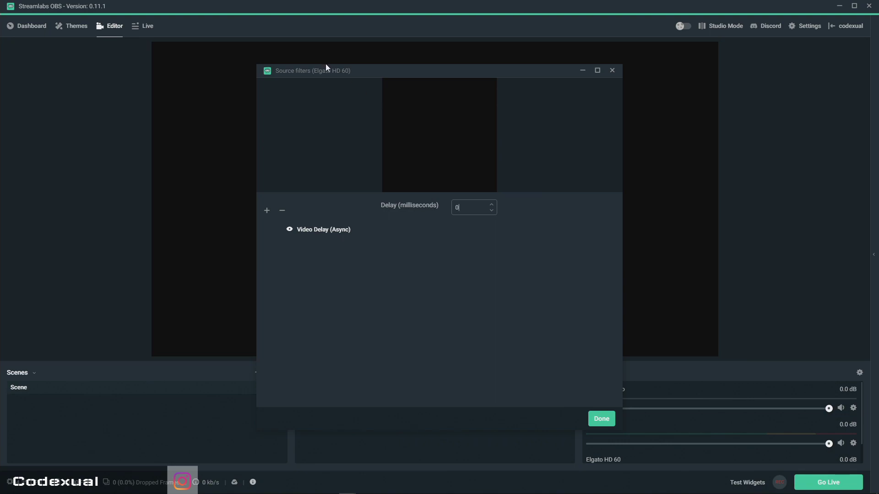
drag(337, 70, 485, 67)
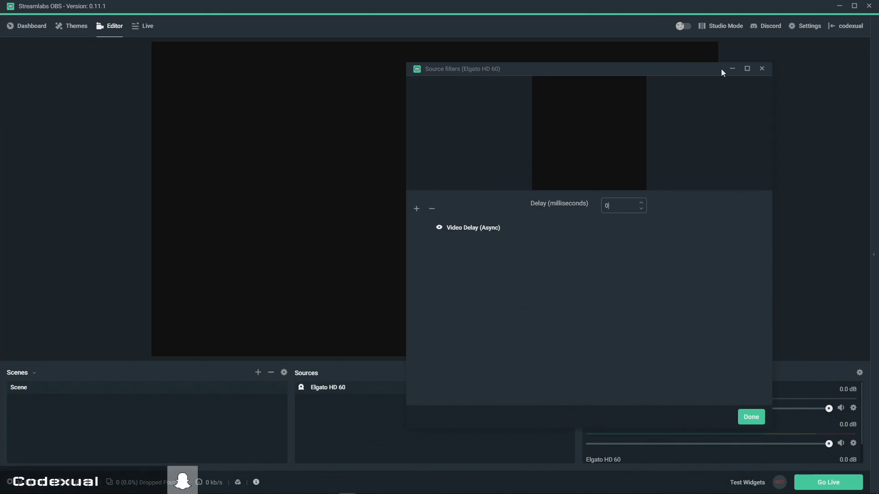
Set Desktop Audio's sync offset to 5000 ms in Advanced Audio Settings, then select Mic/Aux's offset
click(760, 69)
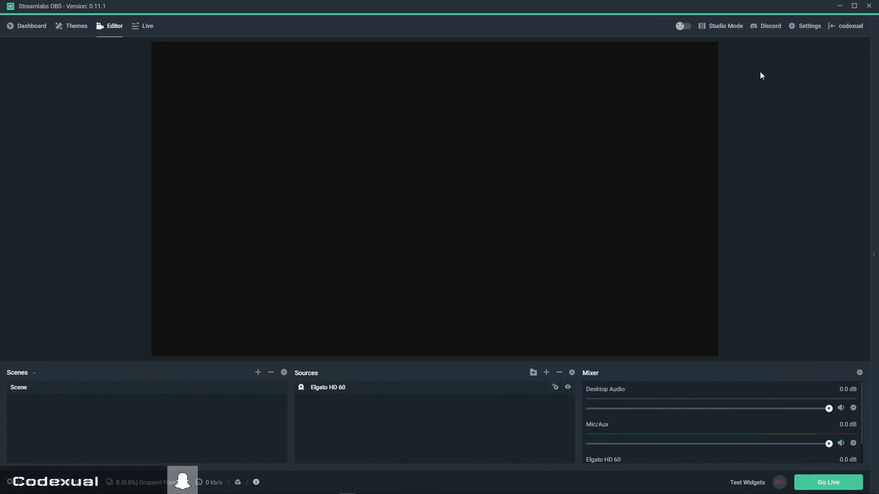
click(860, 373)
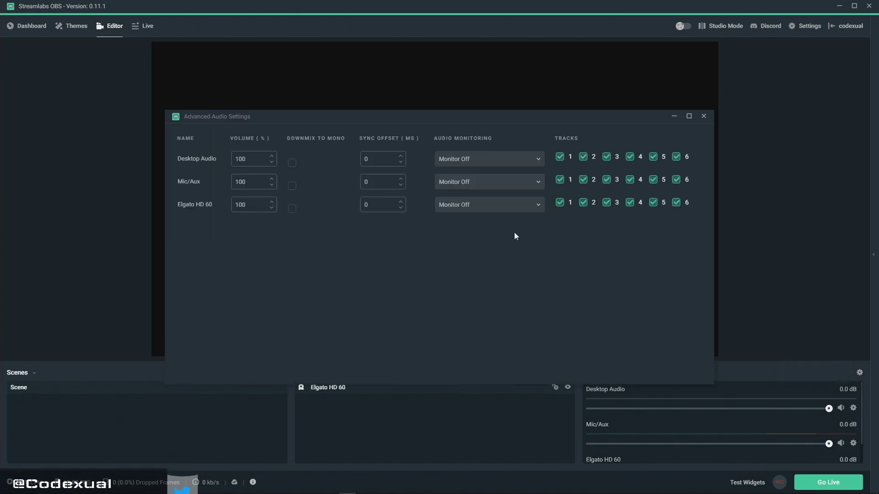
double_click(362, 159)
click(415, 138)
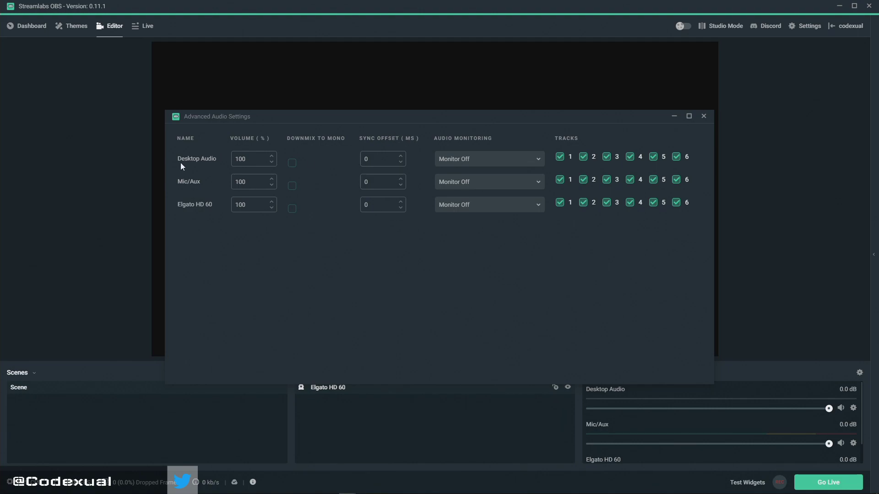
text(5)
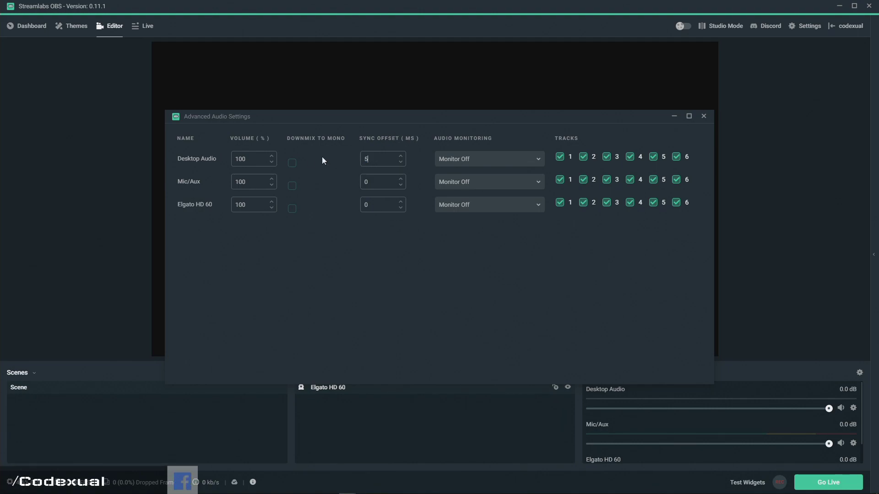
text(000)
click(386, 182)
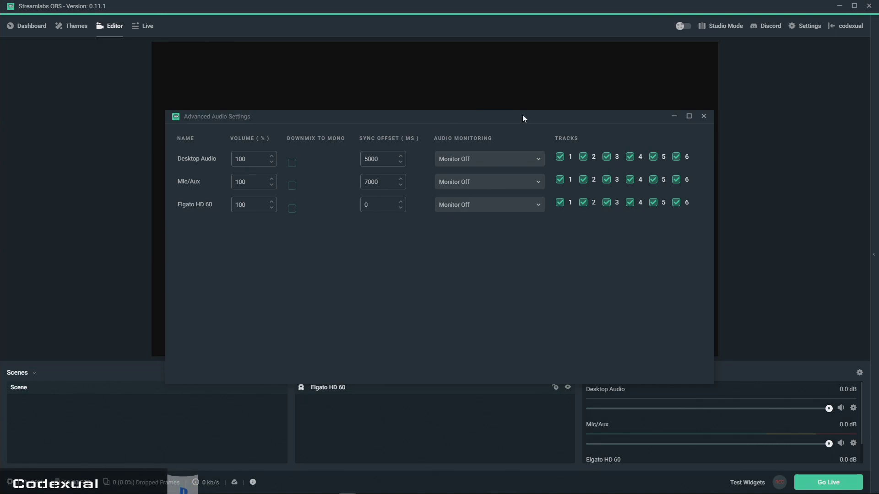
Close the Advanced Audio Settings window, returning to the editor with Elgato HD 60 and the mixer
click(704, 116)
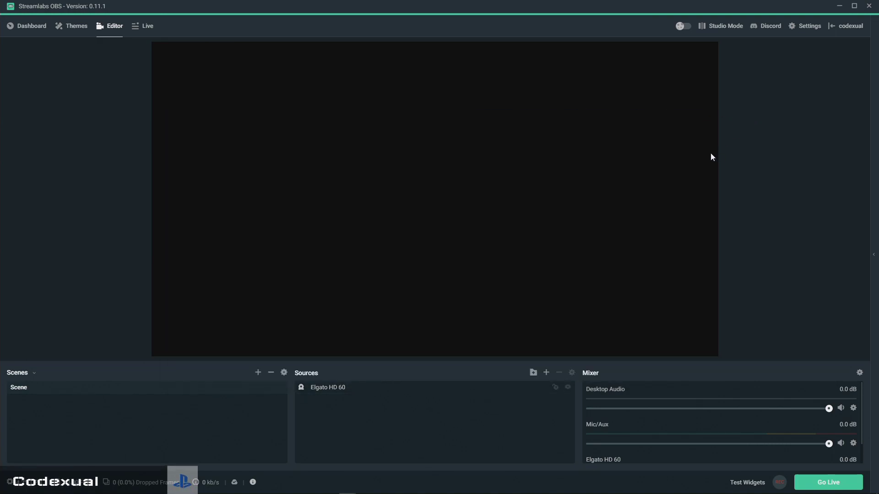